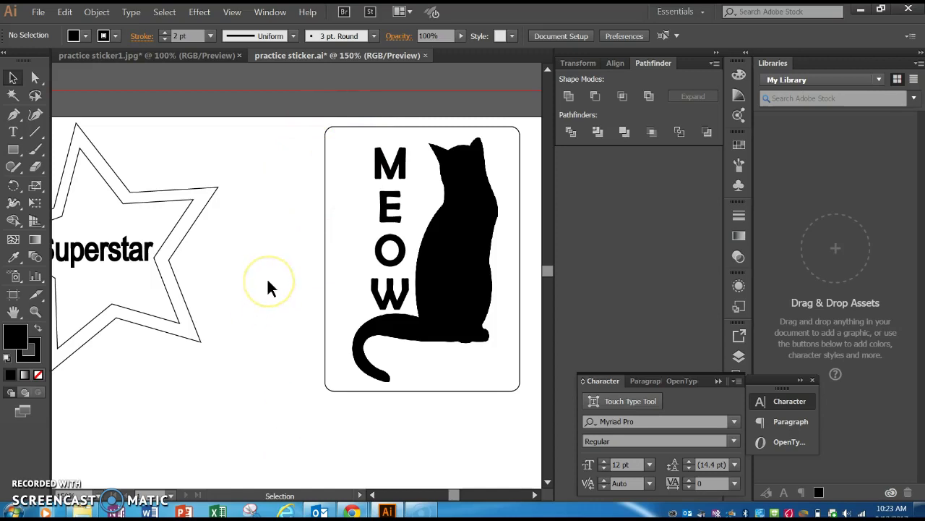
{"action": "left_click", "coordinate": [298, 402]}
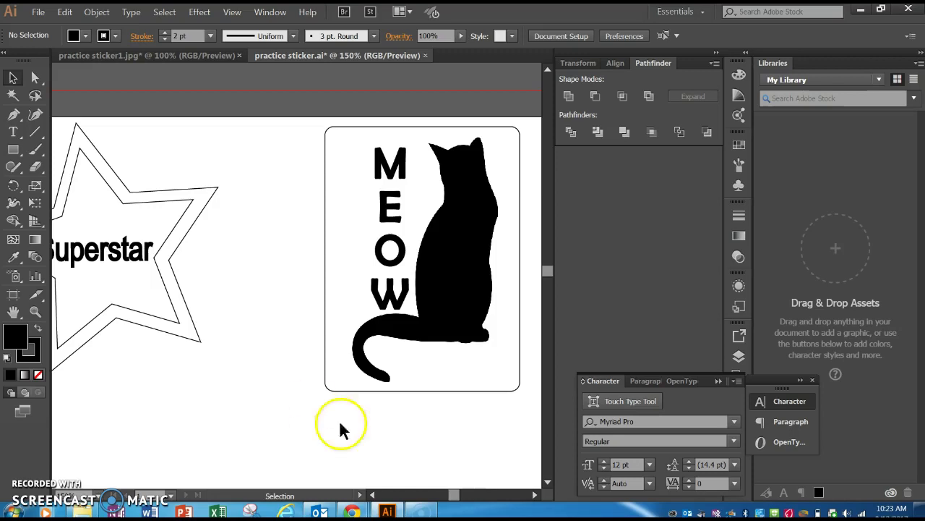
{"action": "left_click_drag", "start_coordinate": [455, 495], "coordinate": [453, 496]}
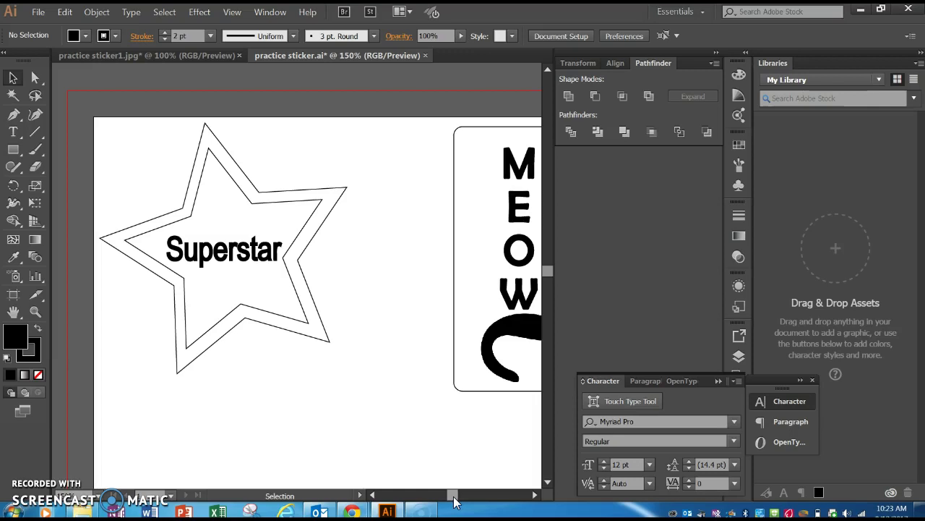
{"action": "scroll", "coordinate": [453, 496], "scroll_direction": "right", "scroll_amount": 1}
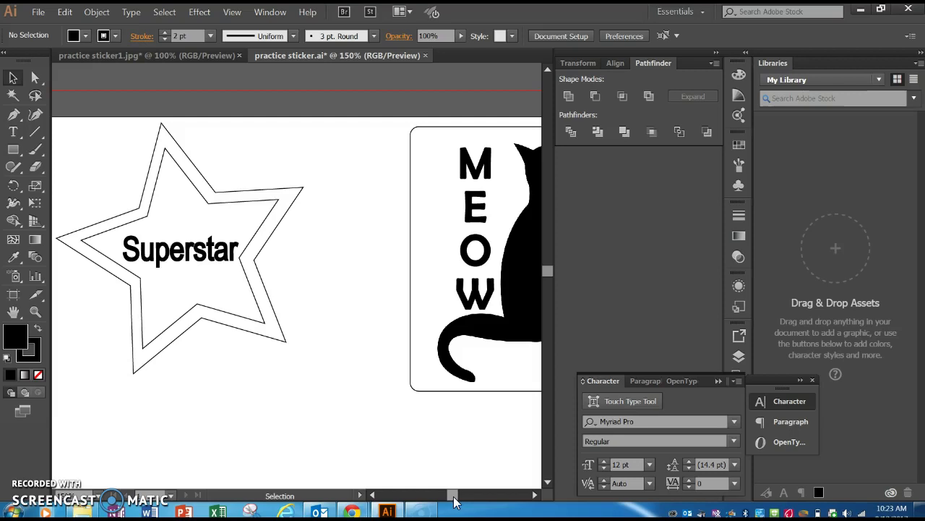
{"action": "left_click", "coordinate": [372, 252]}
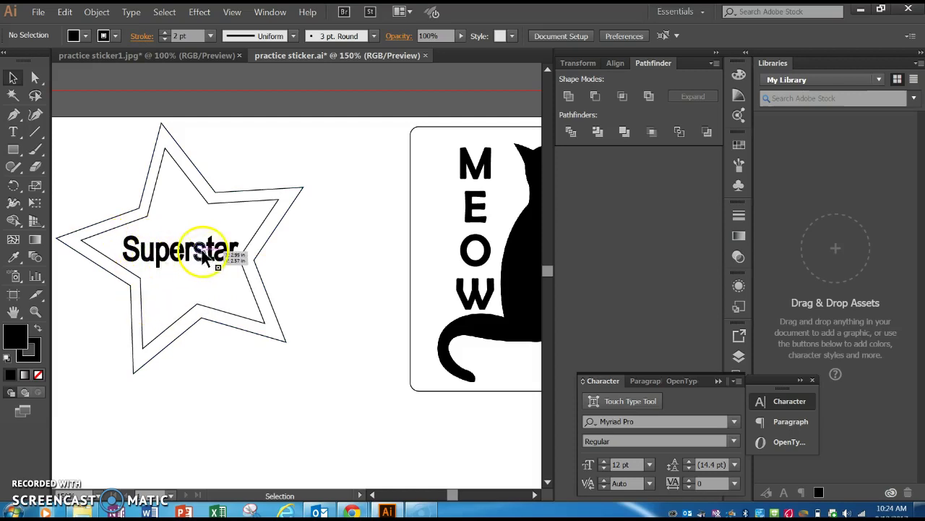
{"action": "left_click", "coordinate": [139, 259]}
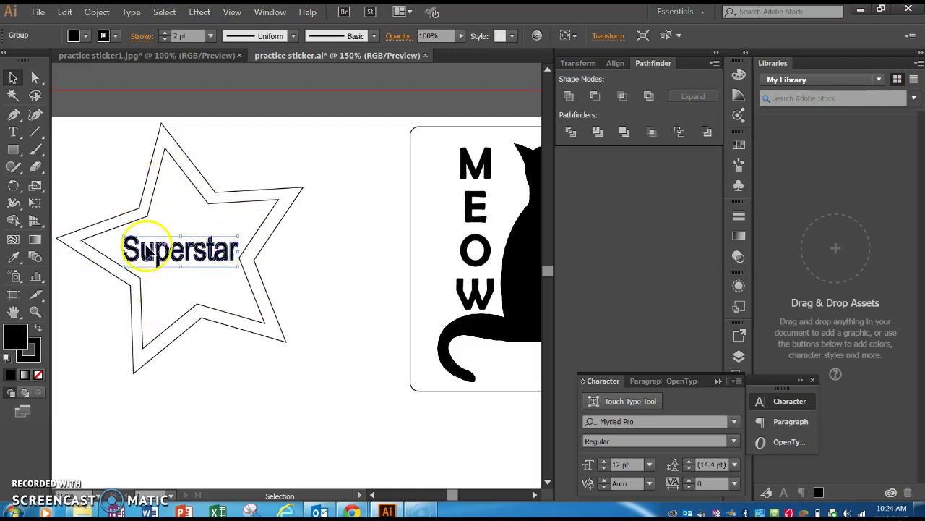
{"action": "left_click", "coordinate": [342, 259]}
Step: Expand the vertical MEOW text beside the cat into shapes, with both Object and Fill expanded
{"action": "left_click_drag", "start_coordinate": [450, 495], "coordinate": [454, 498]}
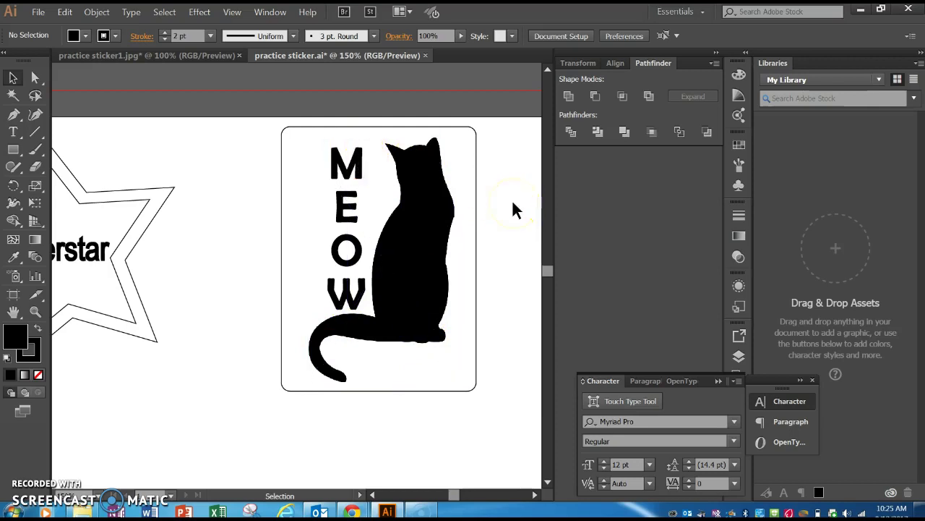
{"action": "left_click", "coordinate": [357, 166]}
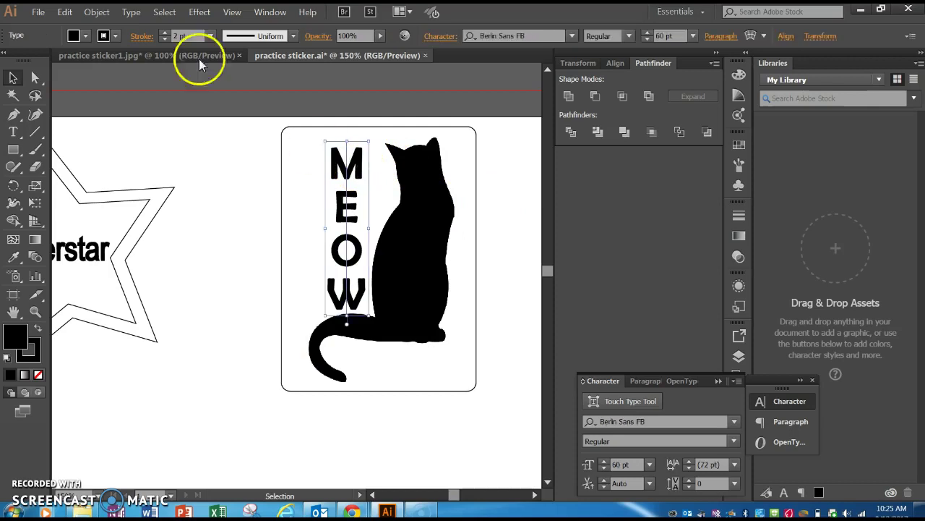
{"action": "left_click", "coordinate": [102, 12]}
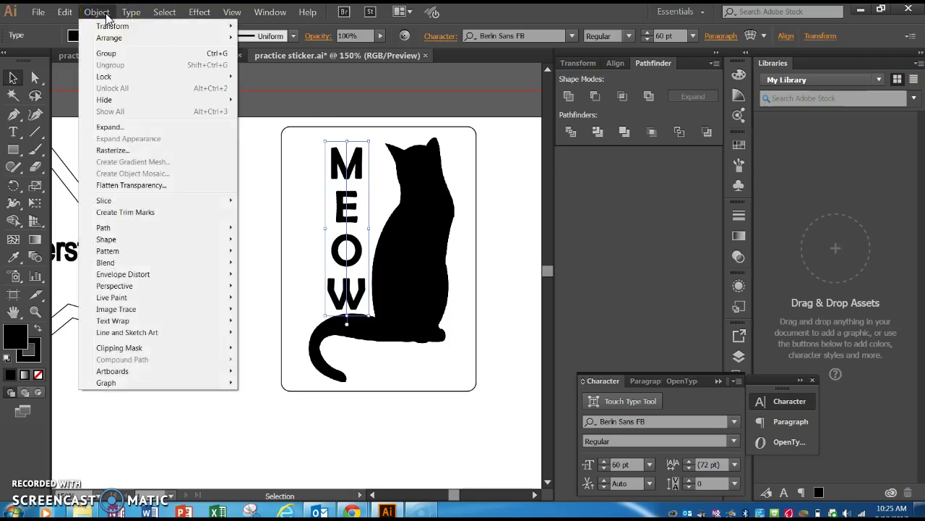
{"action": "left_click_drag", "start_coordinate": [104, 24], "coordinate": [120, 134]}
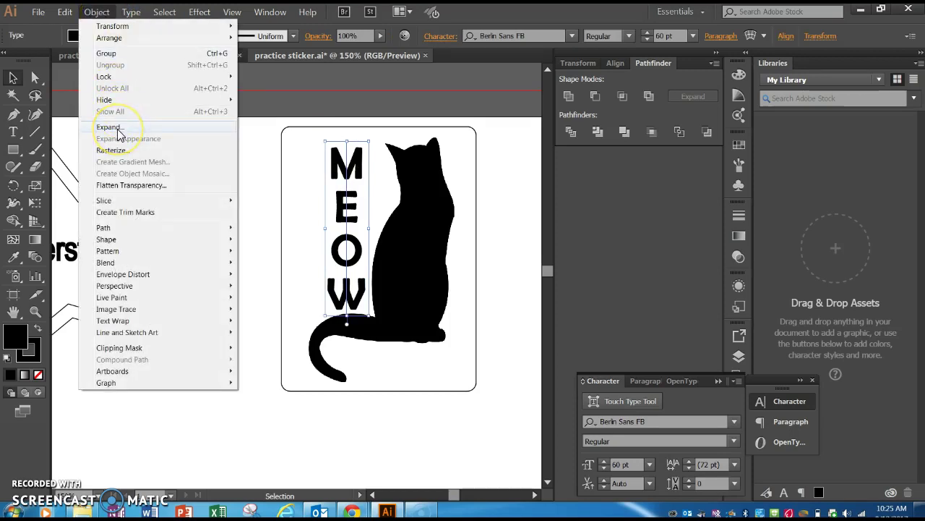
{"action": "left_click", "coordinate": [118, 130]}
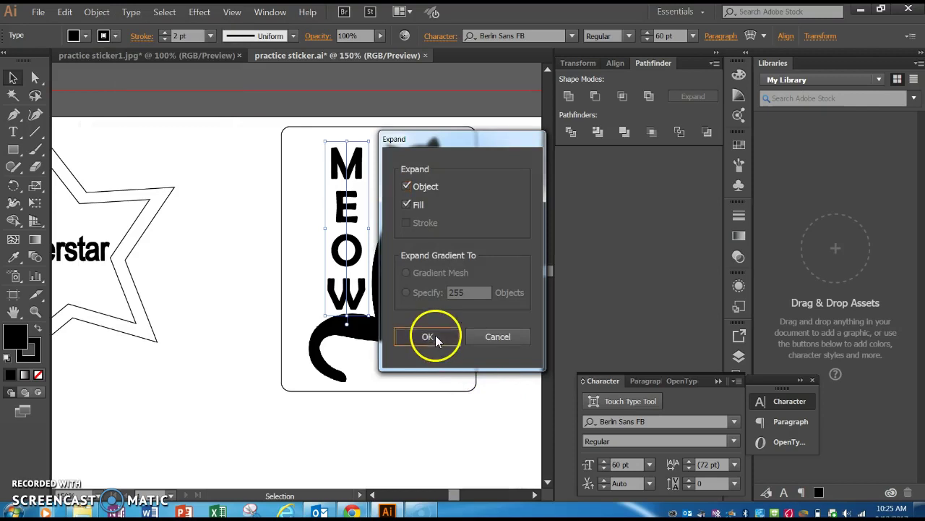
{"action": "left_click", "coordinate": [432, 335]}
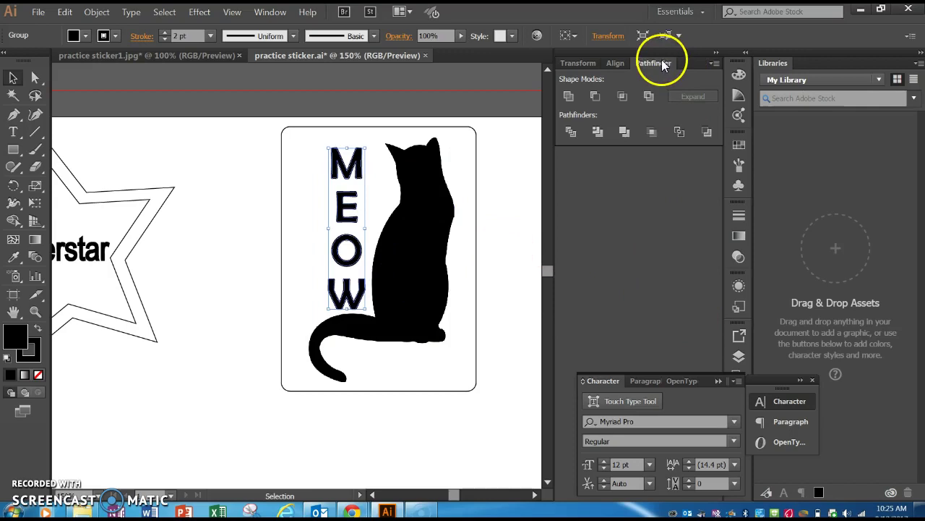
Step: Examine the Pathfinder options for uniting shapes and check how the expanded MEOW letters select as a group
{"action": "left_click", "coordinate": [232, 12]}
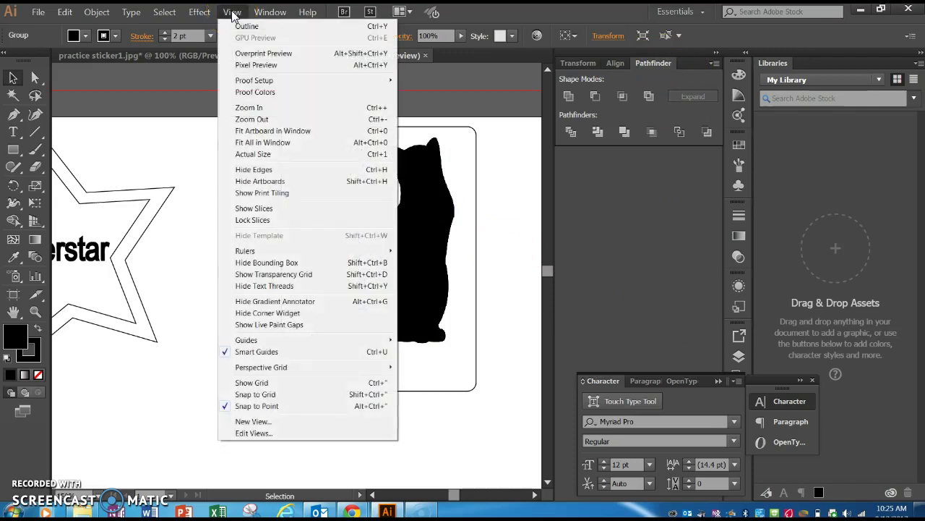
{"action": "mouse_move", "coordinate": [229, 365]}
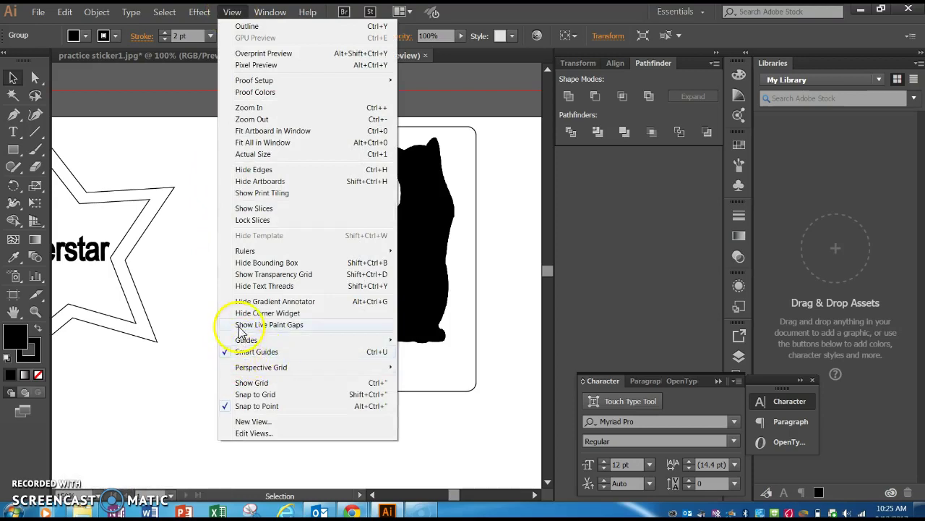
{"action": "left_click", "coordinate": [272, 14]}
{"action": "left_click", "coordinate": [337, 387]}
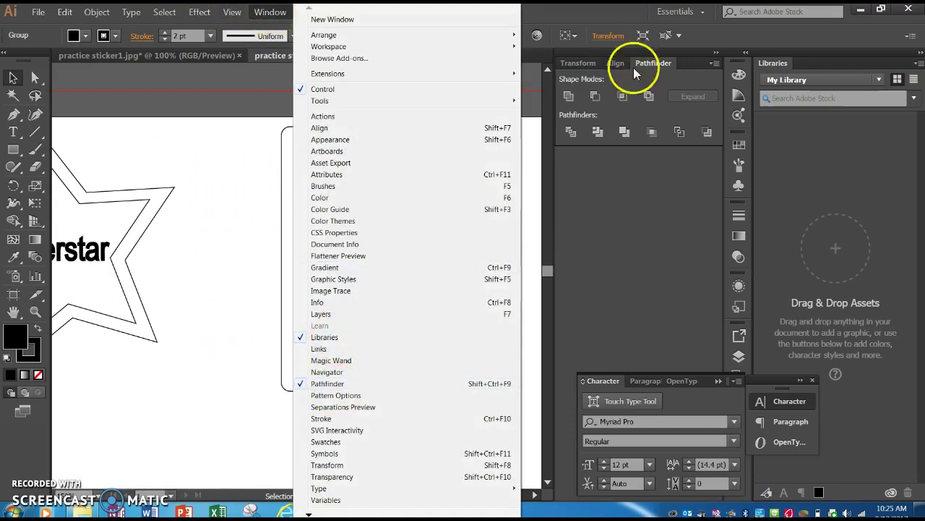
{"action": "left_click", "coordinate": [652, 308]}
{"action": "left_click", "coordinate": [347, 164]}
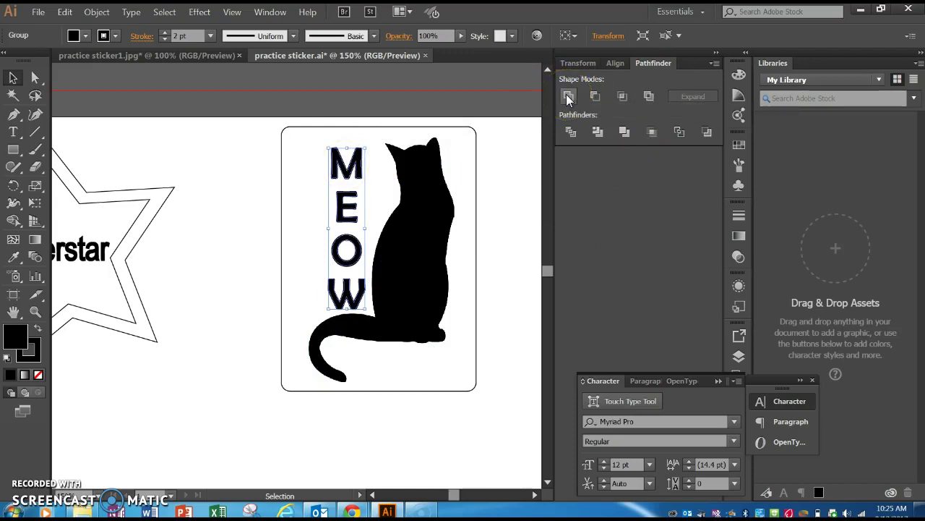
{"action": "left_click", "coordinate": [518, 177]}
{"action": "left_click", "coordinate": [349, 169]}
{"action": "left_click", "coordinate": [337, 164]}
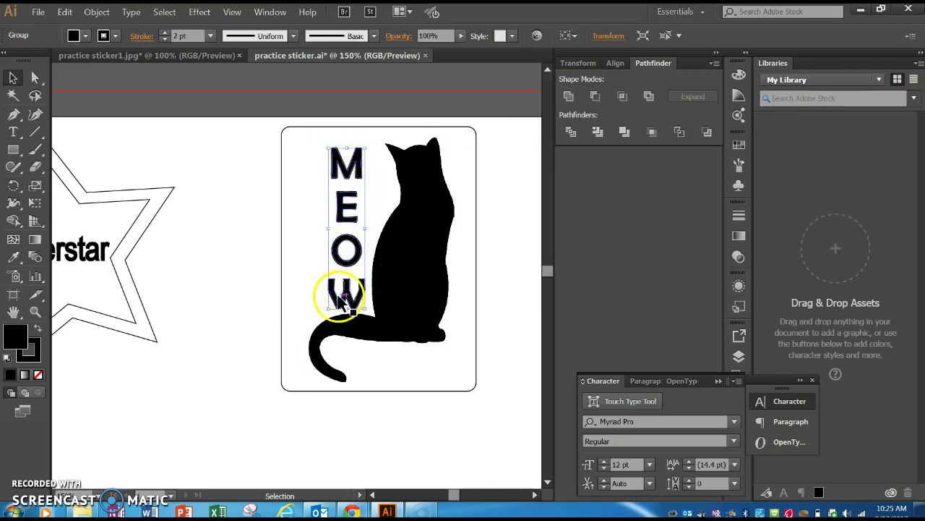
{"action": "left_click", "coordinate": [507, 215]}
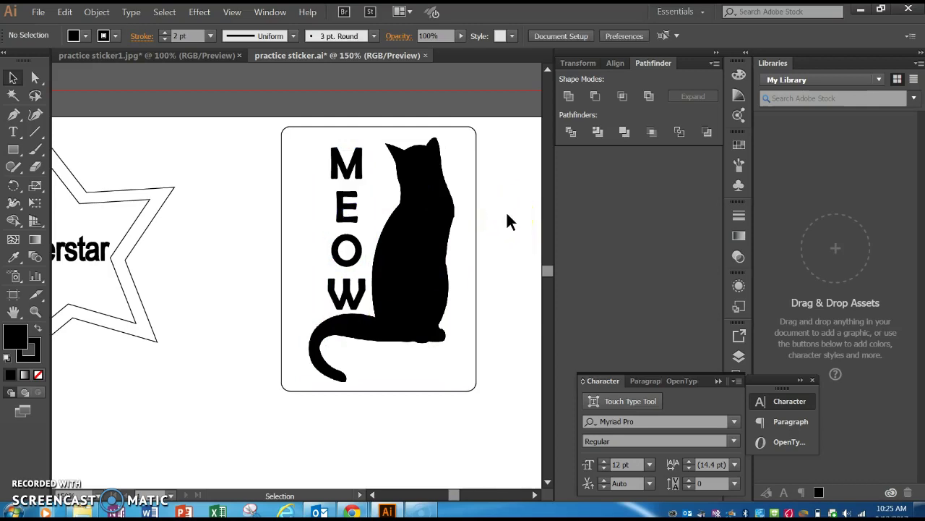
{"action": "mouse_move", "coordinate": [452, 495]}
{"action": "left_mouse_down"}
{"action": "mouse_move", "coordinate": [444, 494]}
{"action": "mouse_move", "coordinate": [454, 496]}
{"action": "left_mouse_up"}
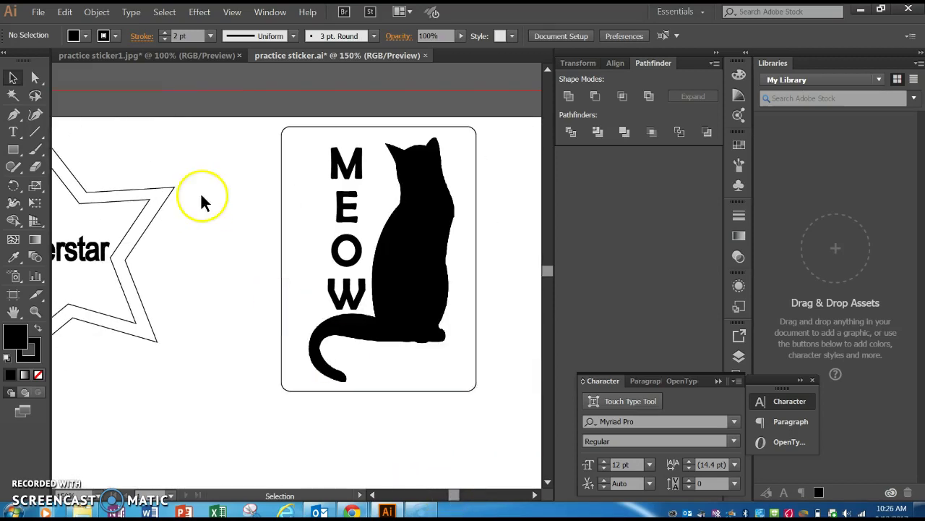
{"action": "left_click_drag", "start_coordinate": [226, 122], "coordinate": [514, 410]}
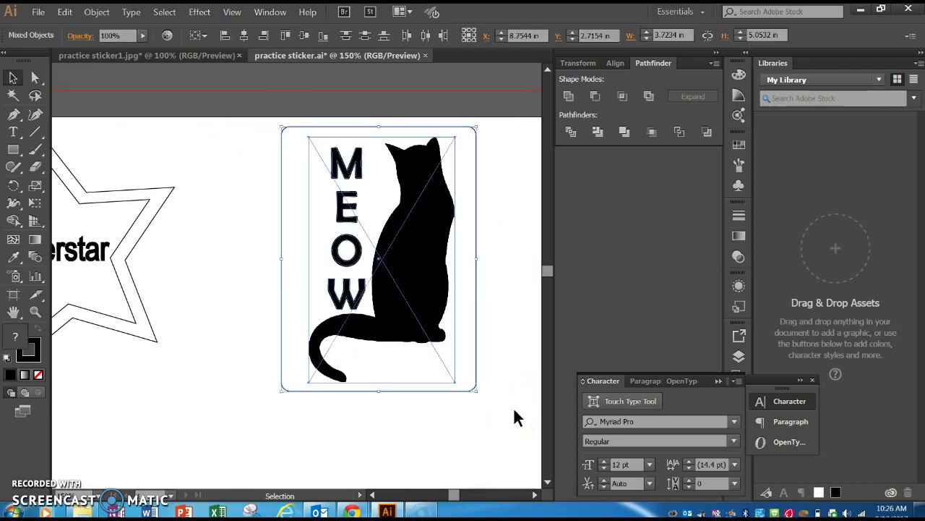
{"action": "left_click", "coordinate": [96, 12]}
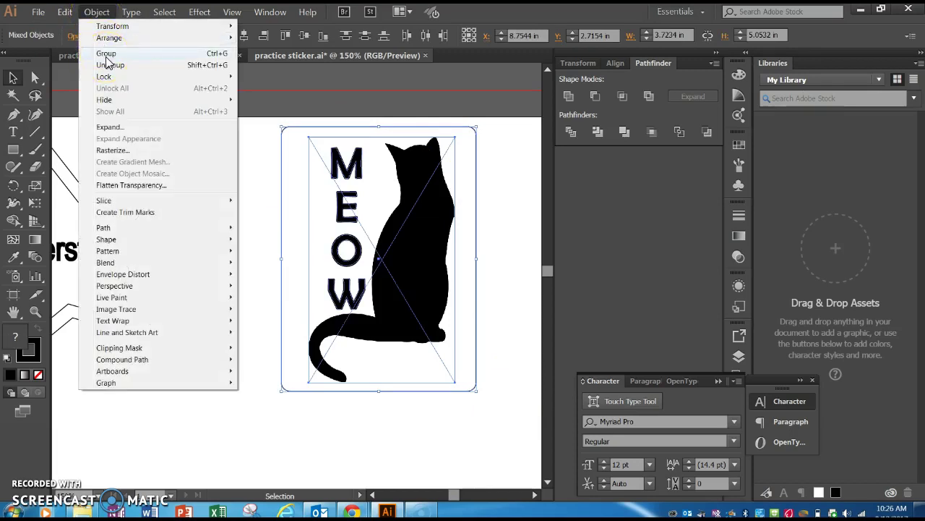
{"action": "left_click", "coordinate": [97, 11]}
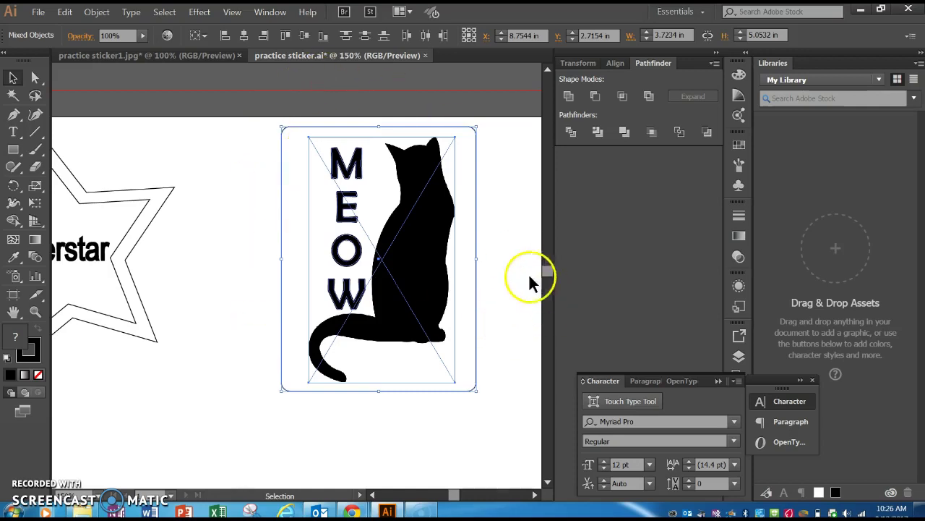
{"action": "left_click", "coordinate": [509, 263]}
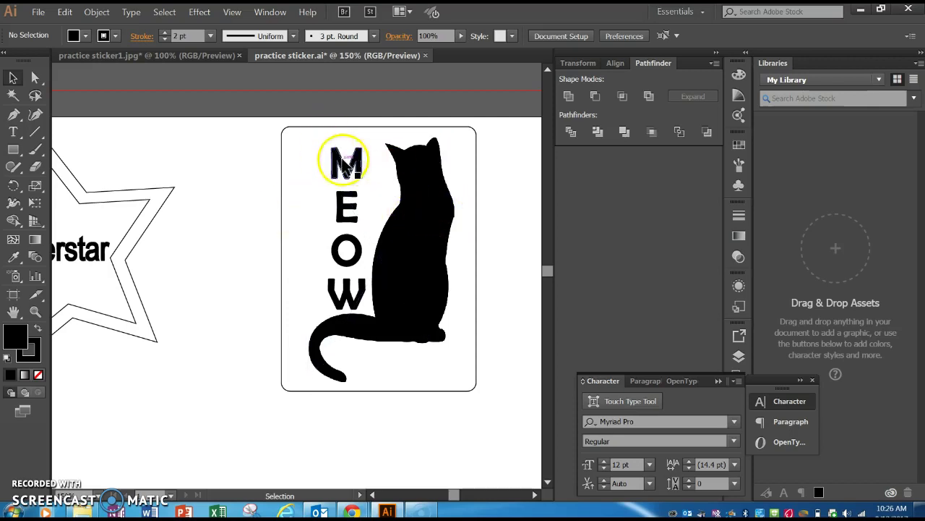
{"action": "left_click_drag", "start_coordinate": [418, 187], "coordinate": [354, 308]}
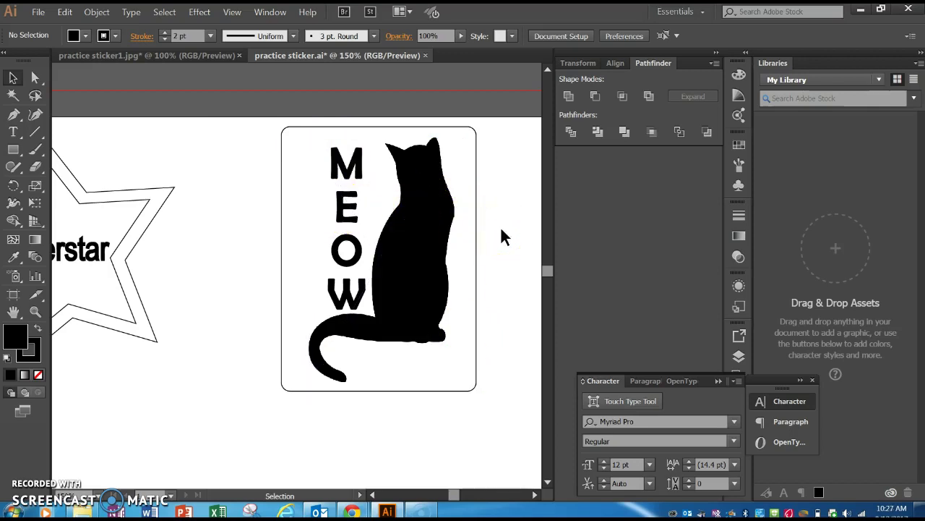
Step: Start saving the document under a new name, with SVG (*.SVG) as the file type
{"action": "left_click", "coordinate": [35, 13]}
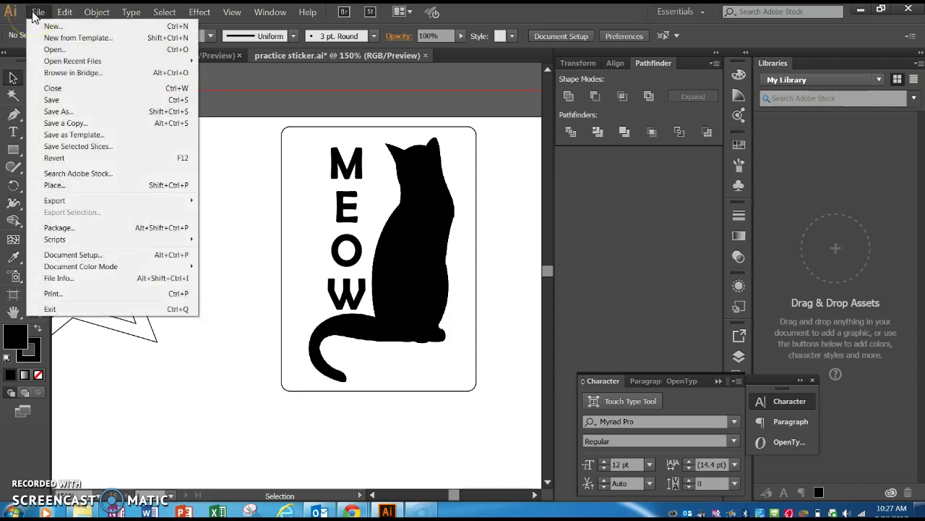
{"action": "left_click", "coordinate": [62, 114]}
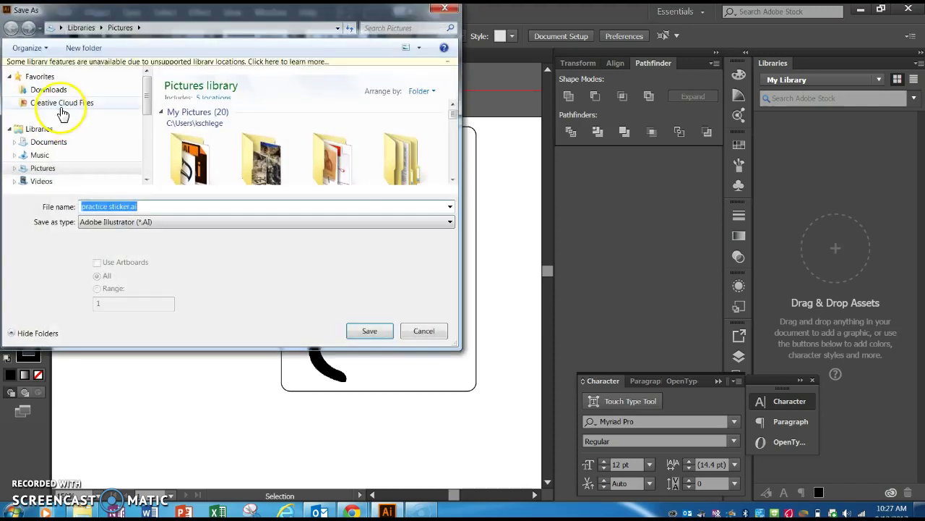
{"action": "left_click", "coordinate": [193, 222]}
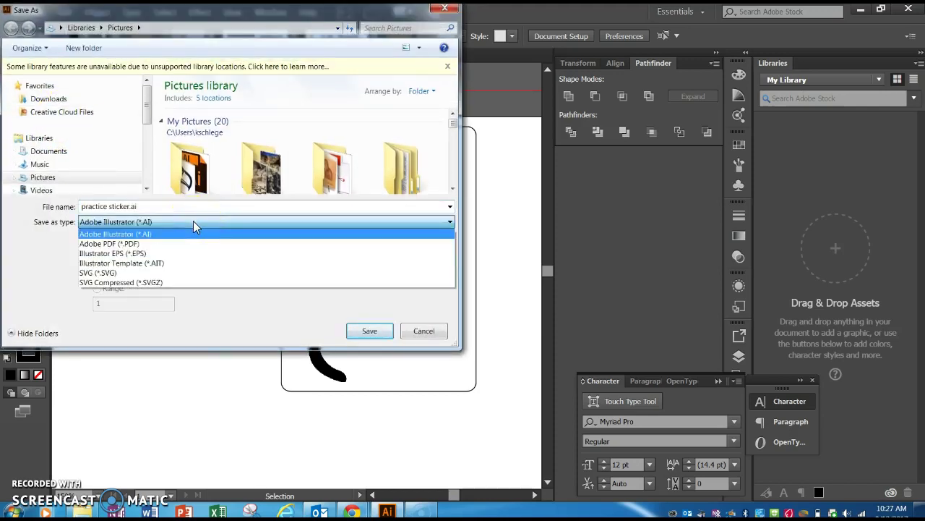
{"action": "left_click", "coordinate": [112, 275]}
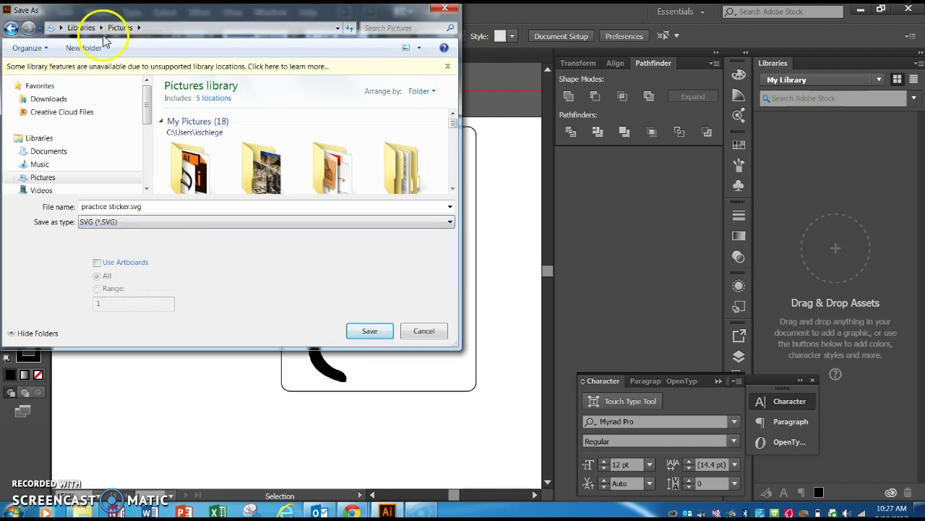
Step: Choose the Stickers folder inside 8th Grade Vinyl, in the teacher's Students folder on WMS-SDrive (S:), as the save location
{"action": "left_click_drag", "start_coordinate": [149, 108], "coordinate": [149, 141]}
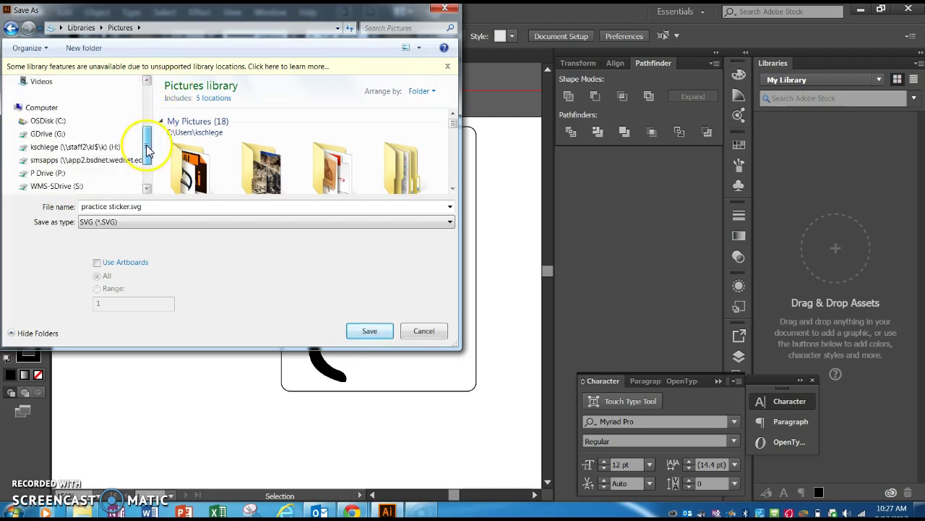
{"action": "left_click", "coordinate": [61, 186]}
{"action": "left_click_drag", "start_coordinate": [448, 88], "coordinate": [453, 133]}
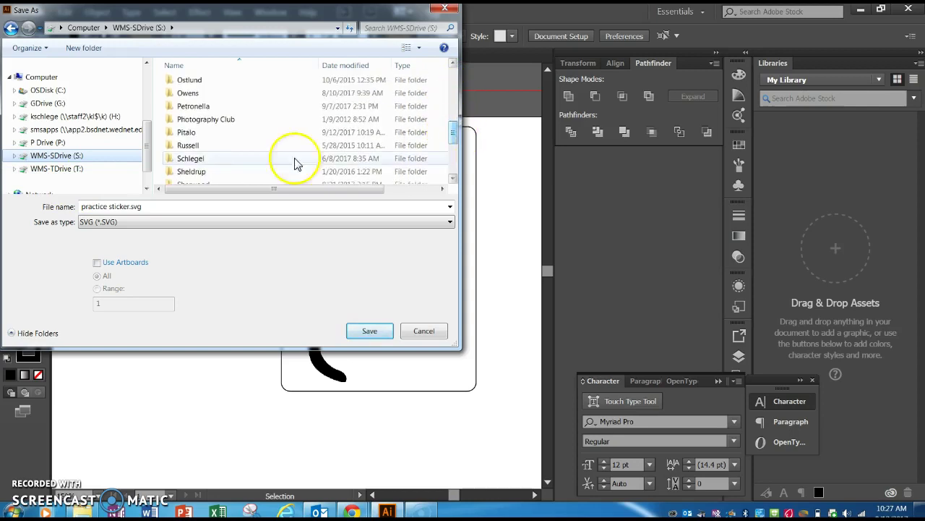
{"action": "double_click", "coordinate": [225, 158]}
{"action": "double_click", "coordinate": [192, 84]}
{"action": "left_click", "coordinate": [283, 101]}
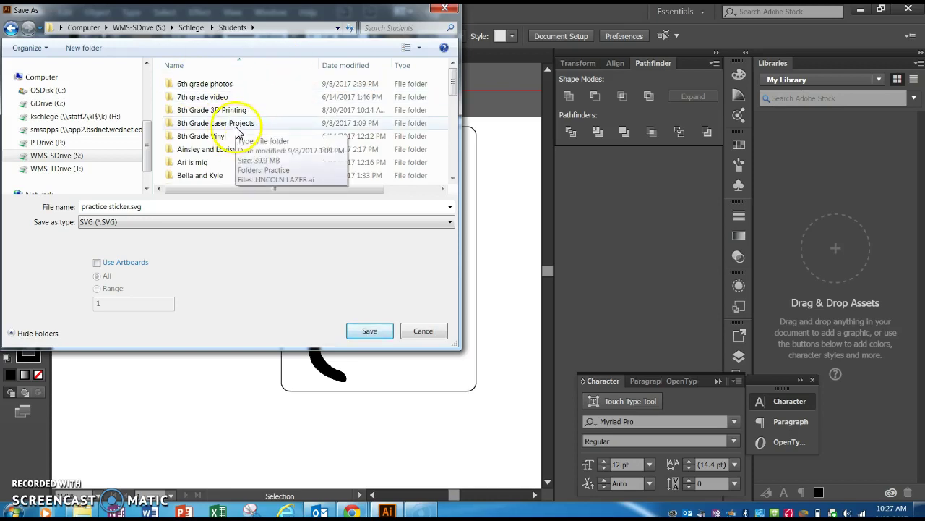
{"action": "double_click", "coordinate": [224, 140]}
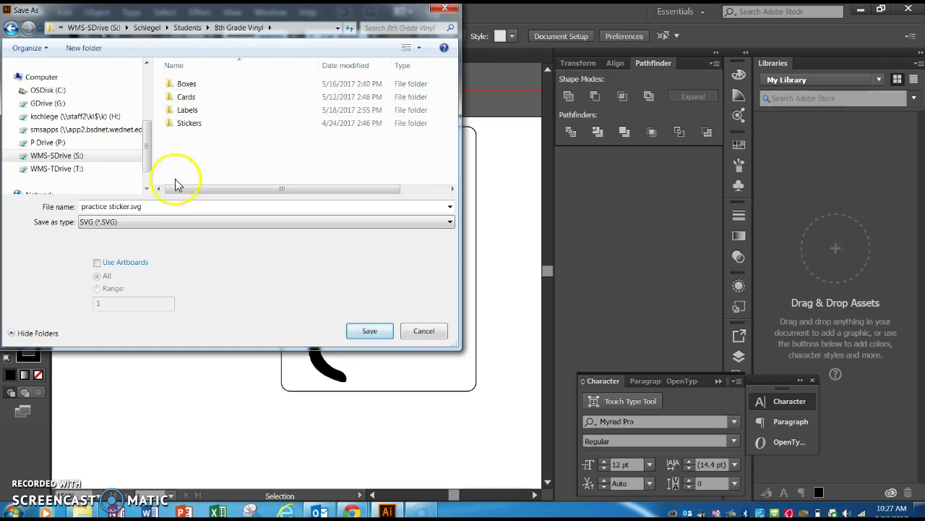
{"action": "left_click", "coordinate": [193, 127]}
{"action": "double_click", "coordinate": [194, 129]}
Step: Name the file with the surname followed by "_sticker" and save it with the SVG 1.1 profile and embedded images
{"action": "left_click", "coordinate": [130, 206]}
{"action": "triple_click", "coordinate": [145, 206]}
{"action": "type", "text": "Schlegel_sticker"}
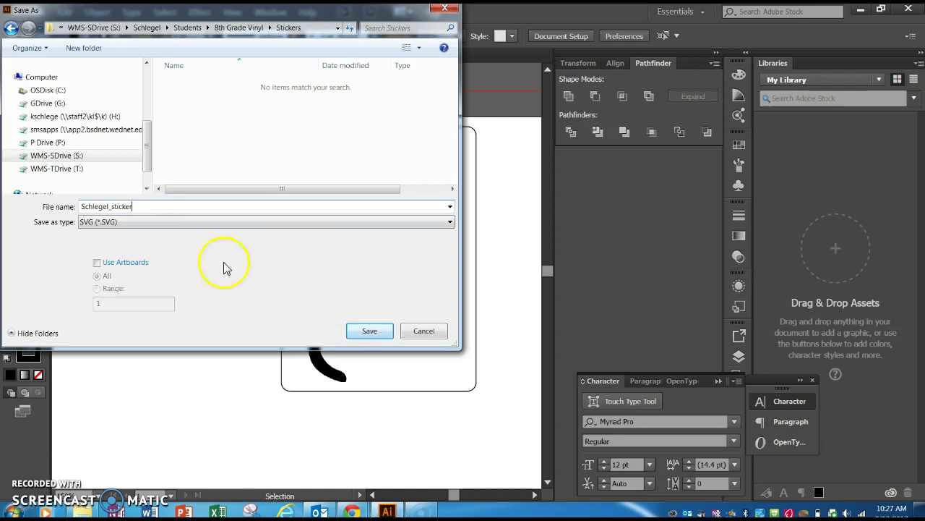
{"action": "left_click", "coordinate": [369, 330]}
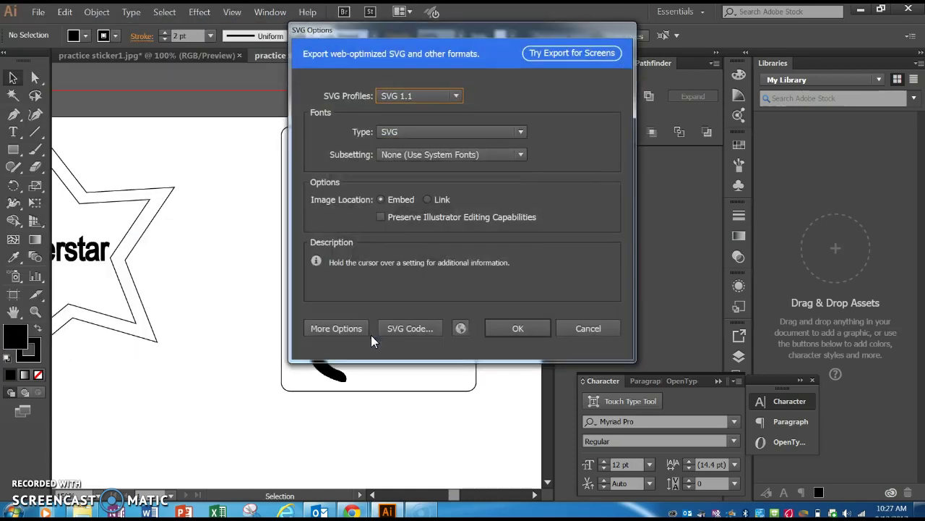
{"action": "left_click", "coordinate": [538, 327]}
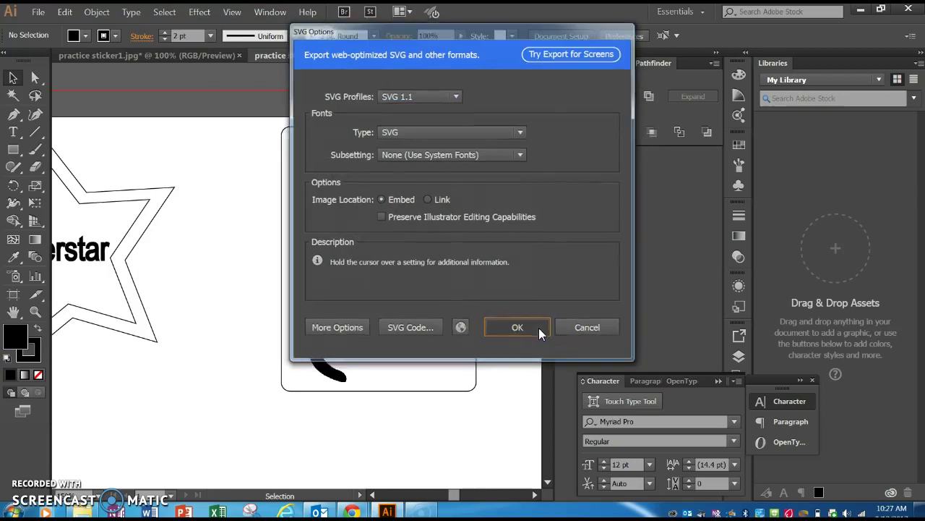